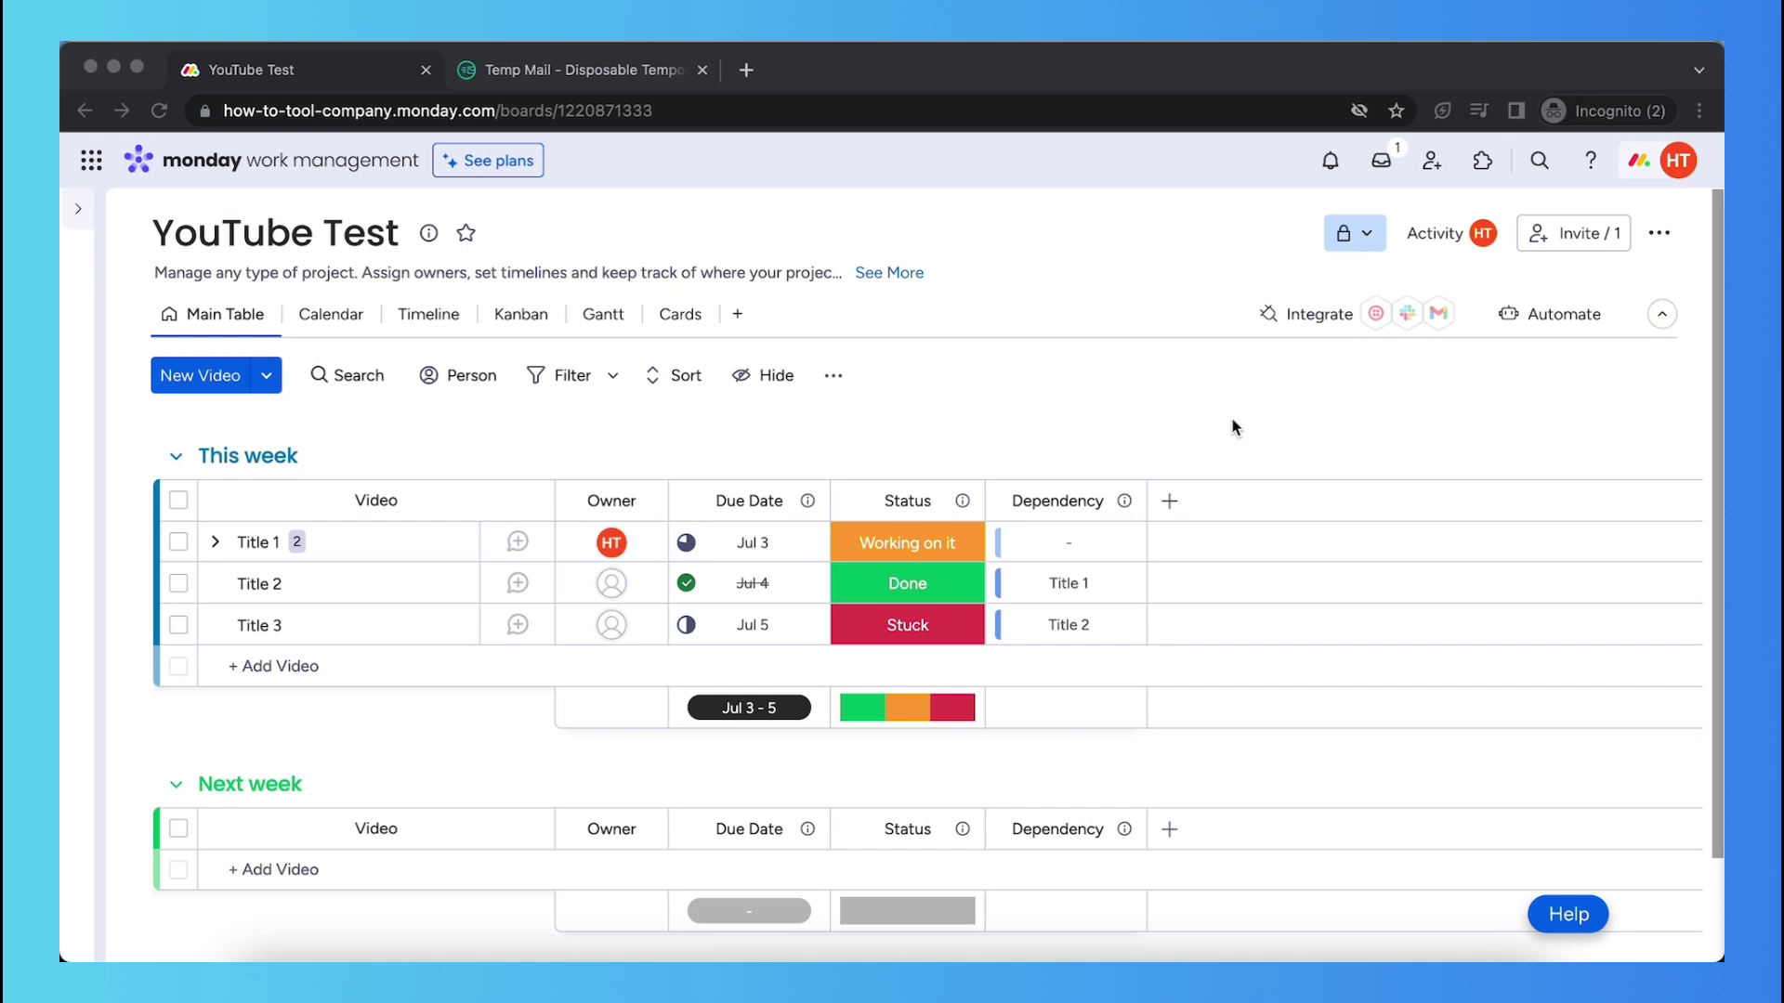
Step: Archive the YouTube Test board from its three-dots board menu
left_click(1654, 232)
mouse_move(1464, 455)
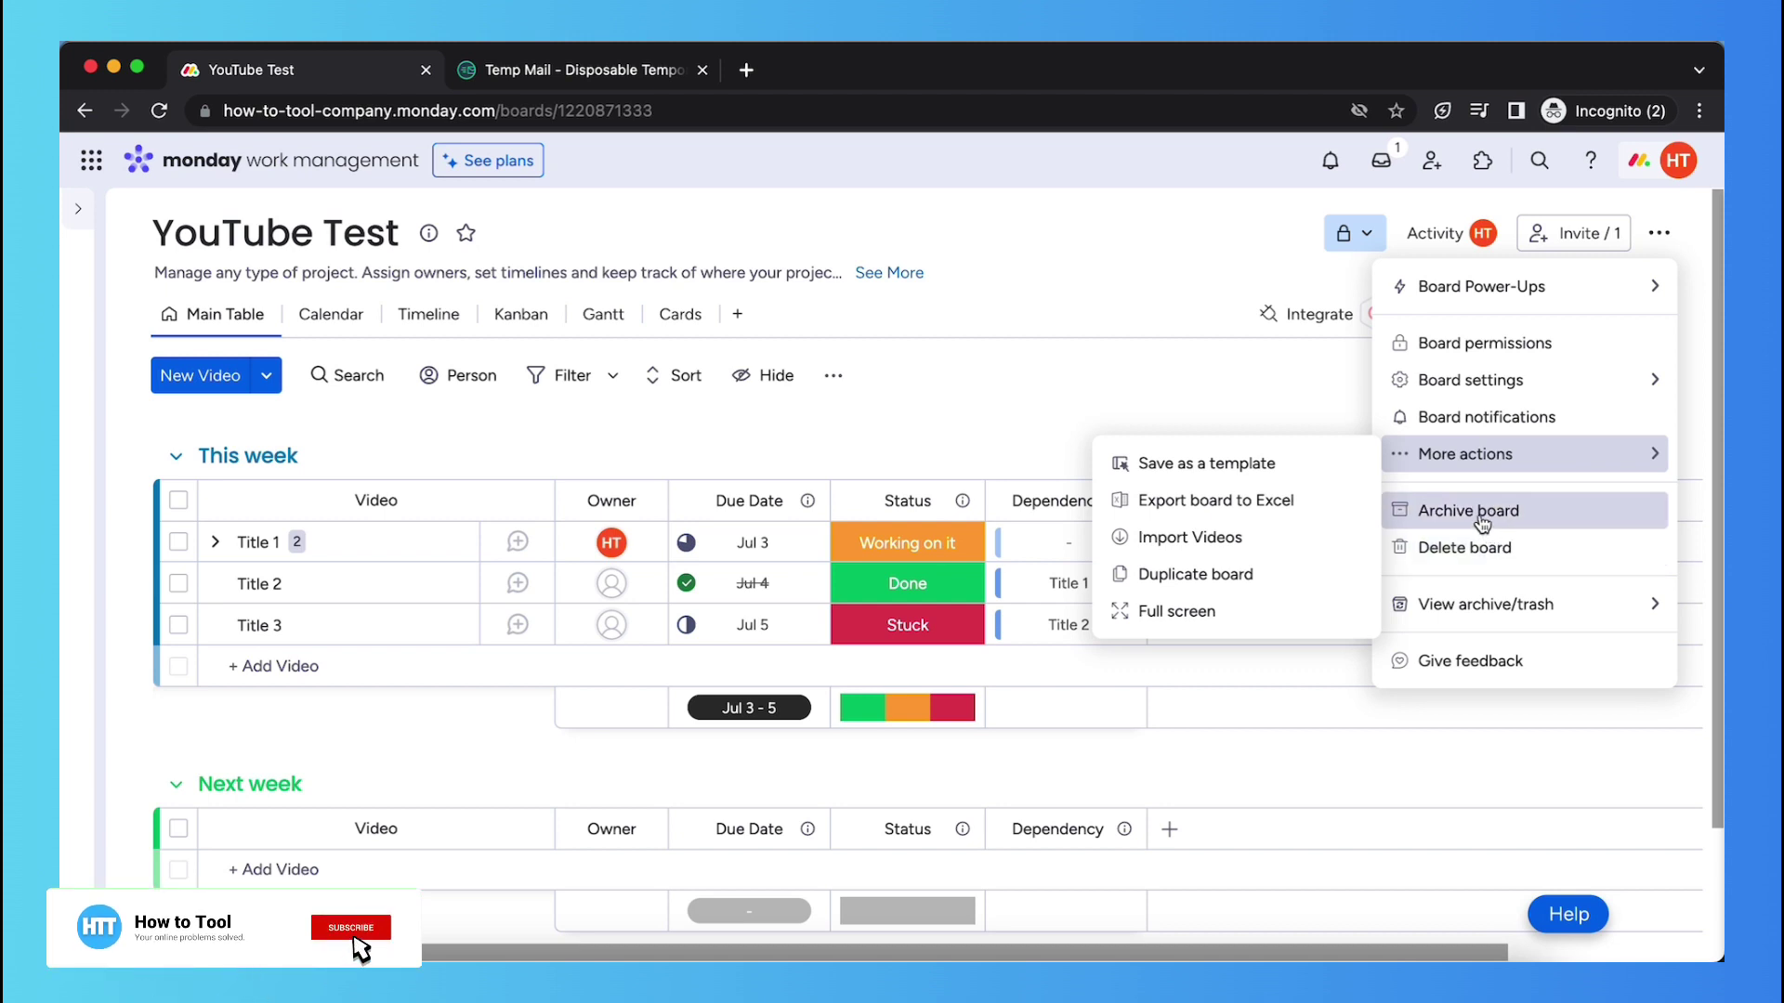
left_click(1467, 511)
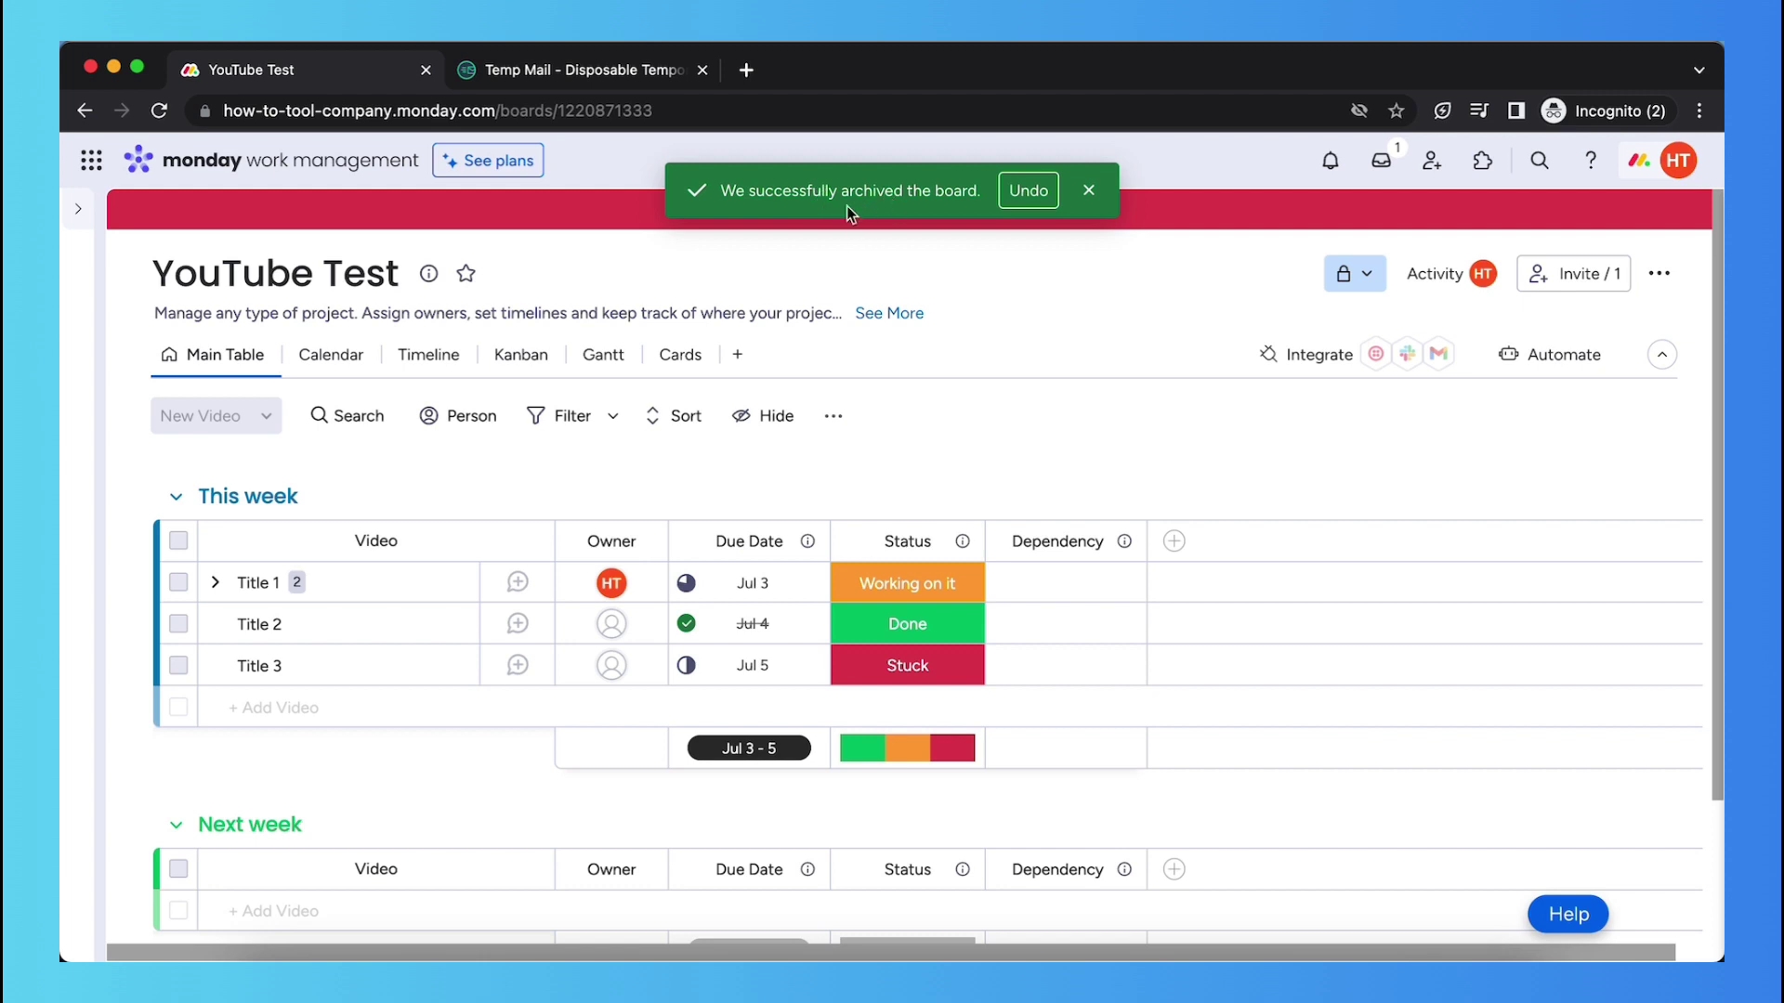
Step: Undo the archive from the success toast to restore the YouTube Test board
left_click(1030, 190)
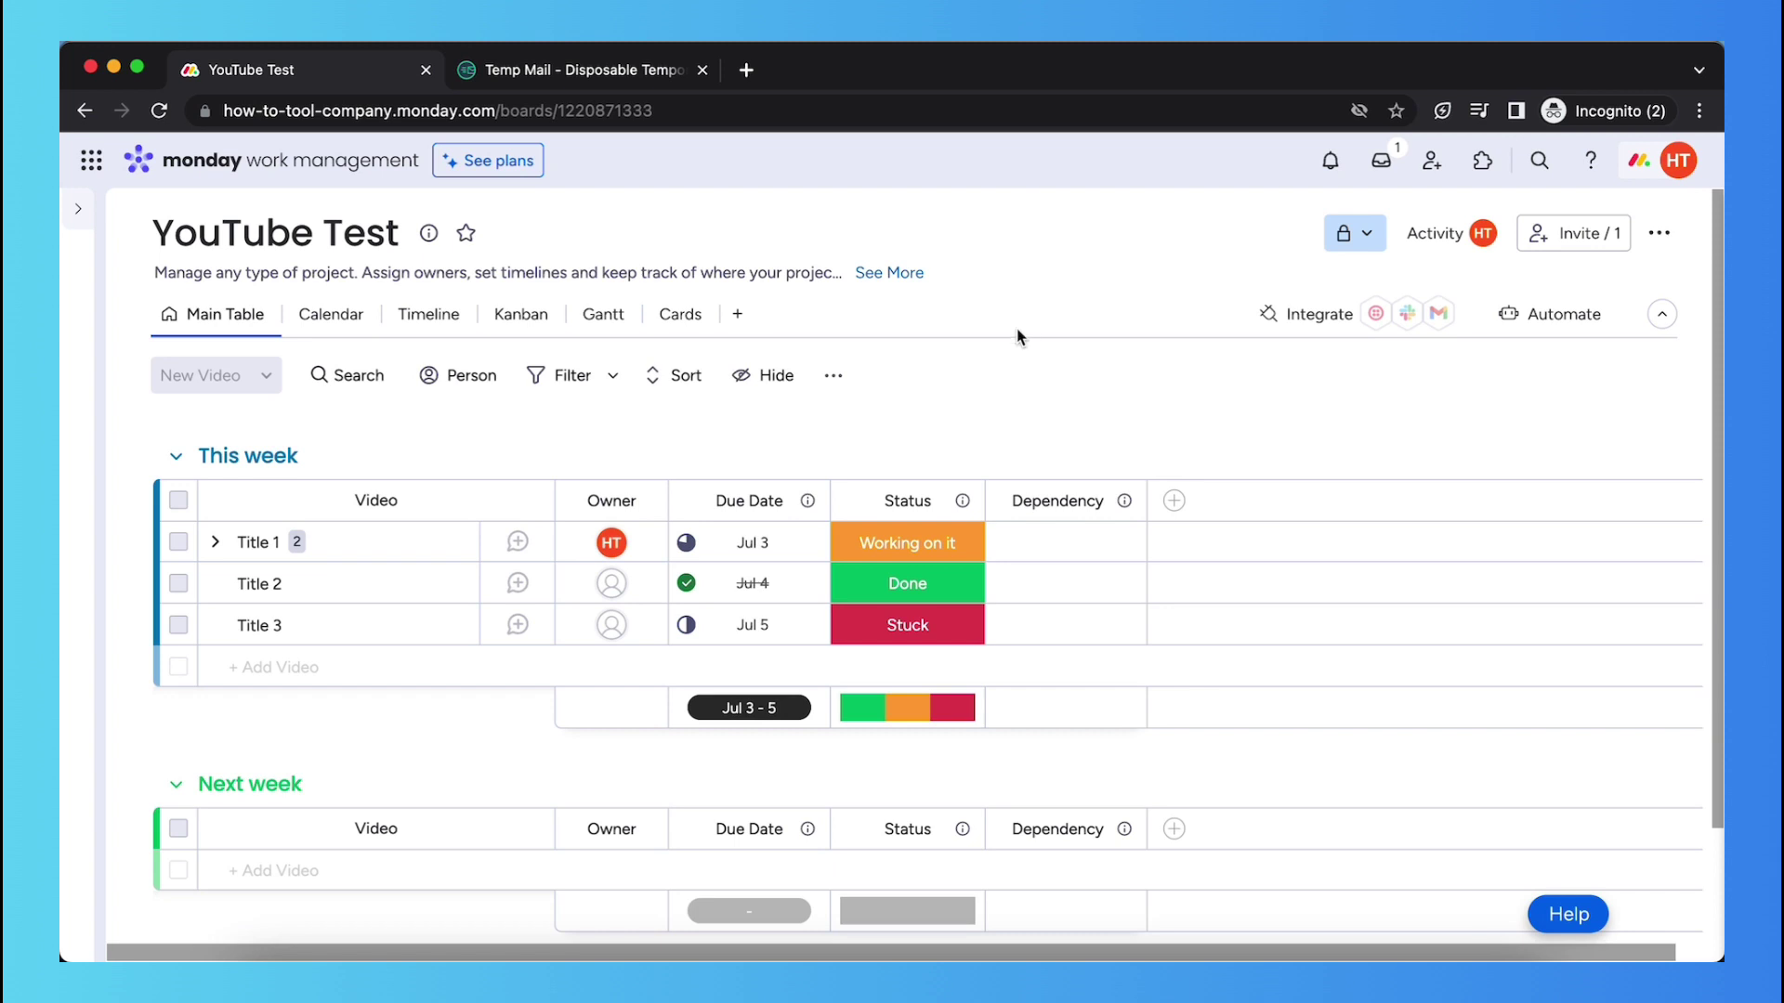